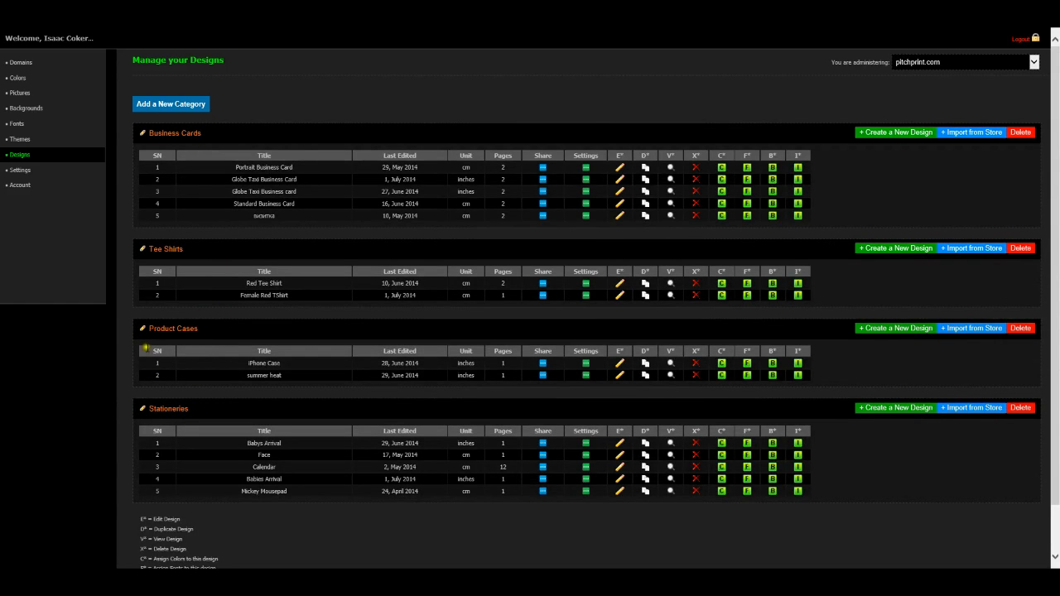
# Step: Create a new design titled "iPhone Case" under Product Cases, using inches with PDF rendering enabled, and submit it
pyautogui.click(886, 329)
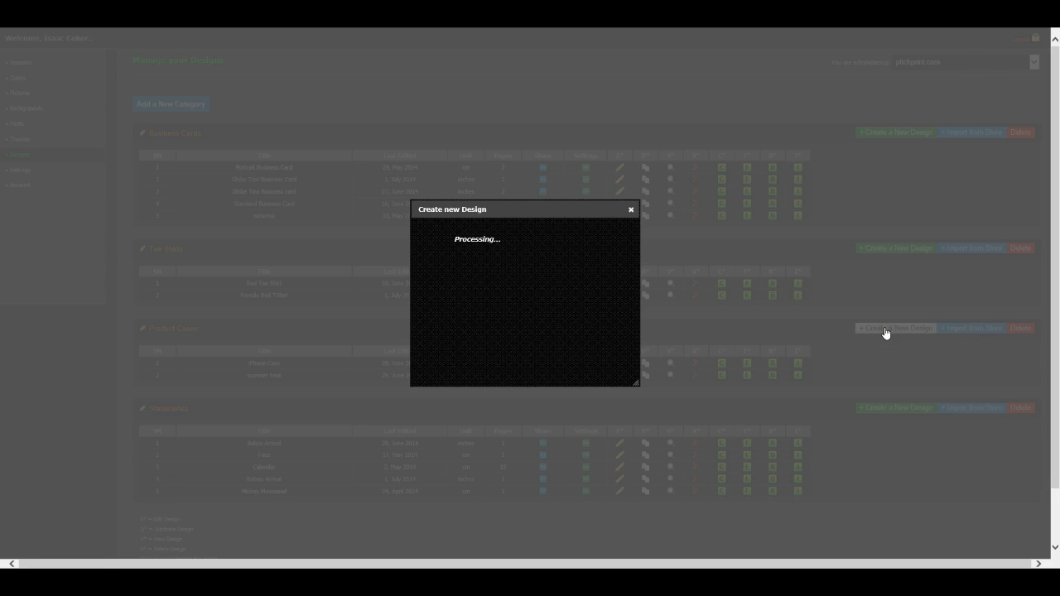
pyautogui.click(554, 232)
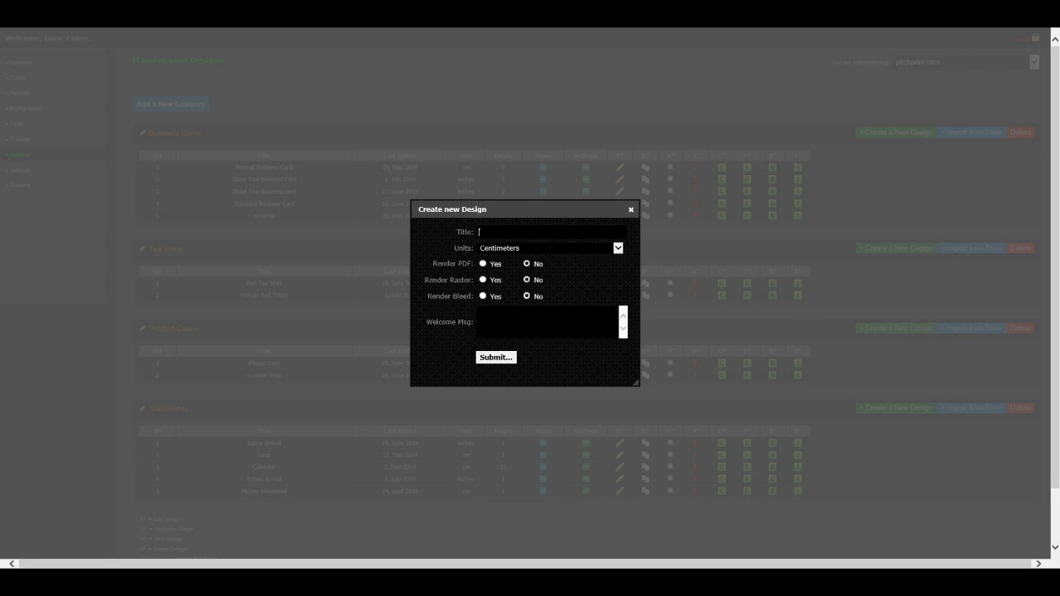
pyautogui.write('iPhone Case')
pyautogui.click(529, 248)
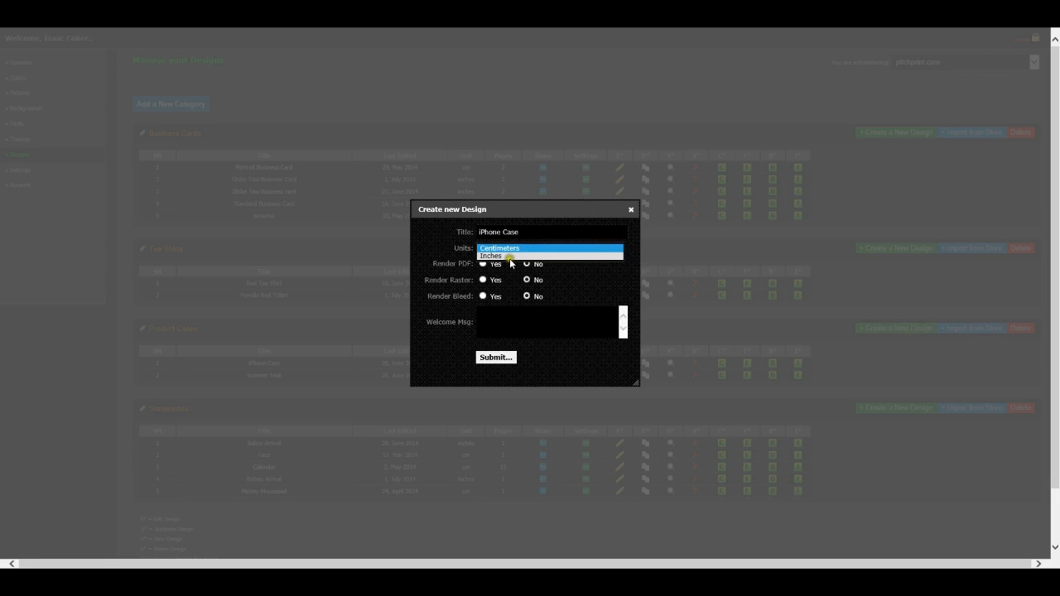
pyautogui.click(507, 259)
pyautogui.click(482, 264)
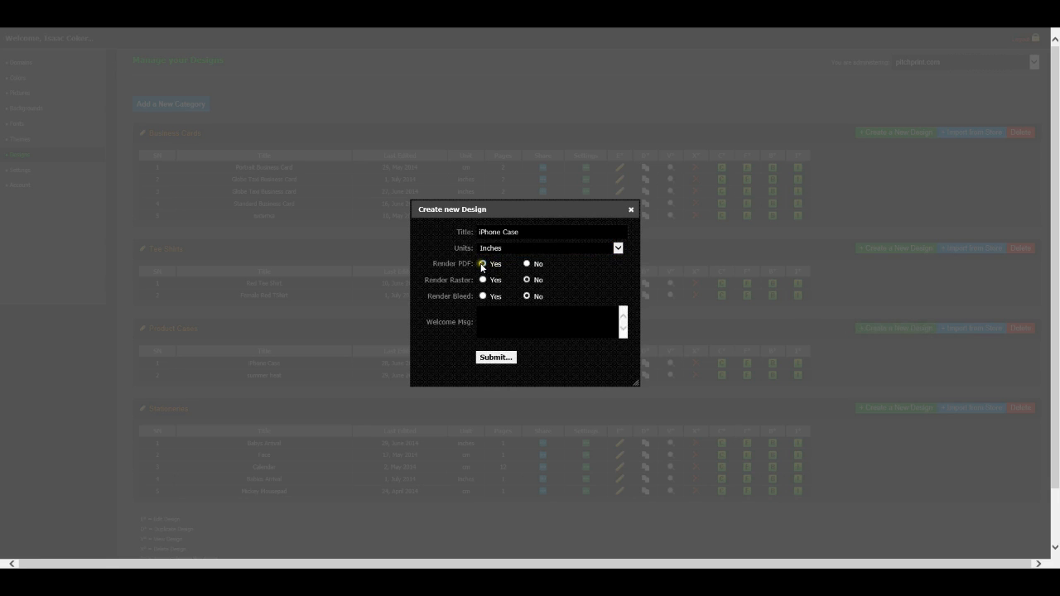
pyautogui.click(496, 358)
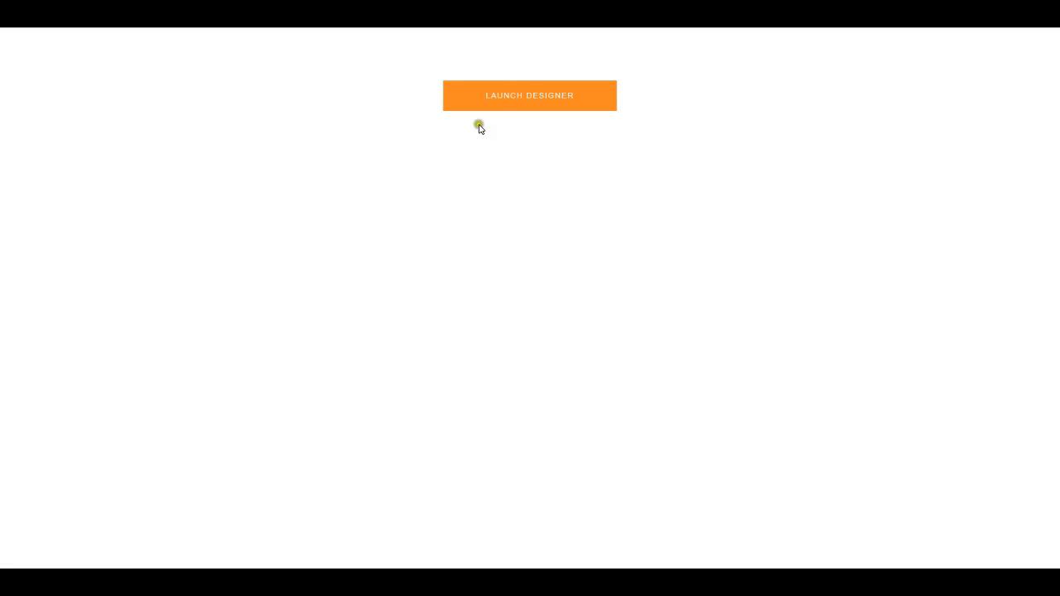
# Step: Launch the designer and define a page titled "Phone Back" with a width of 2.31 and a height of 4.87 inches
pyautogui.click(539, 108)
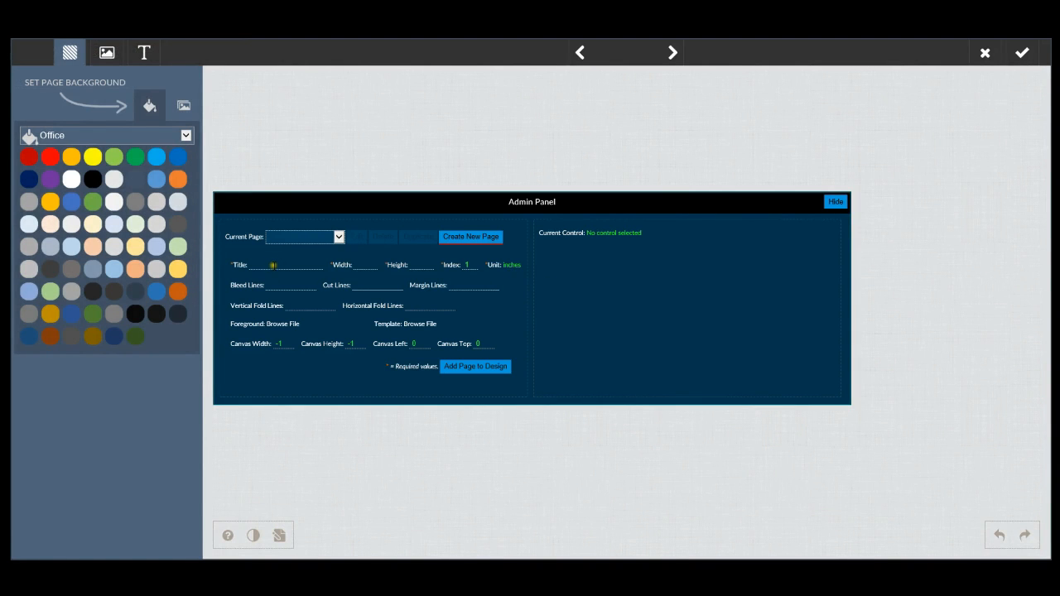
pyautogui.click(273, 265)
pyautogui.write('P')
pyautogui.write('hone 0ack')
pyautogui.click(362, 265)
pyautogui.write('2.31')
pyautogui.click(402, 266)
pyautogui.write('4.87')
# Step: Upload "iPhone Foreground.png" from the Tutorials folder as the page's foreground
pyautogui.click(283, 325)
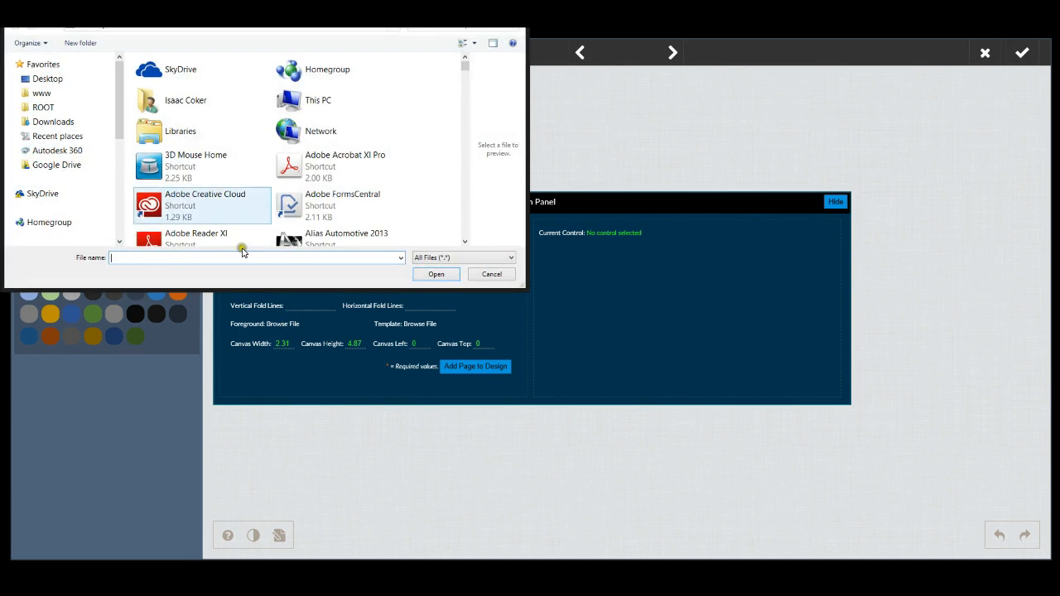
pyautogui.click(328, 141)
pyautogui.click(324, 141)
pyautogui.press('t')
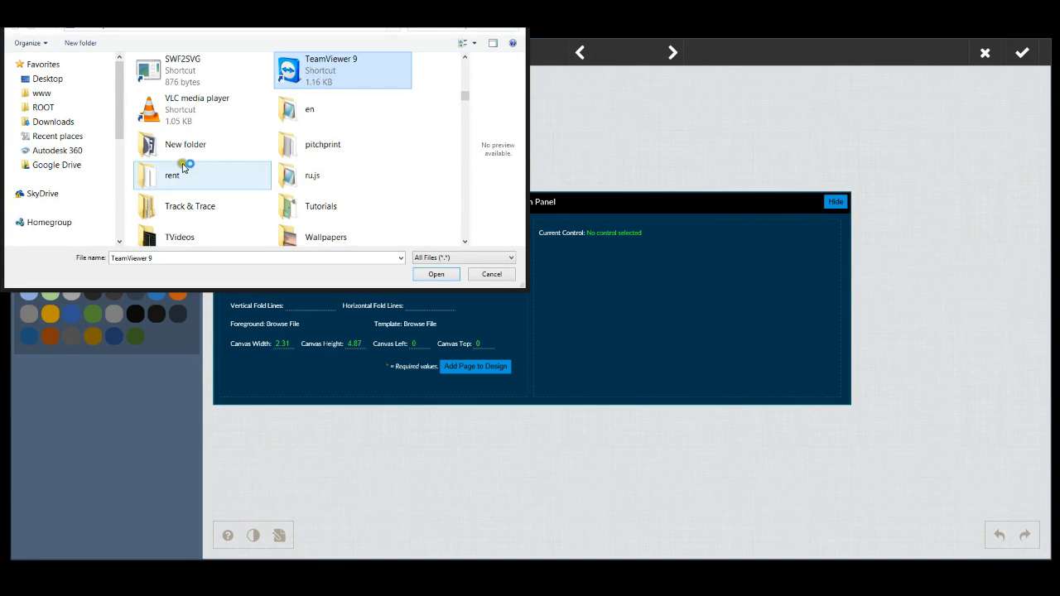
pyautogui.doubleClick(295, 214)
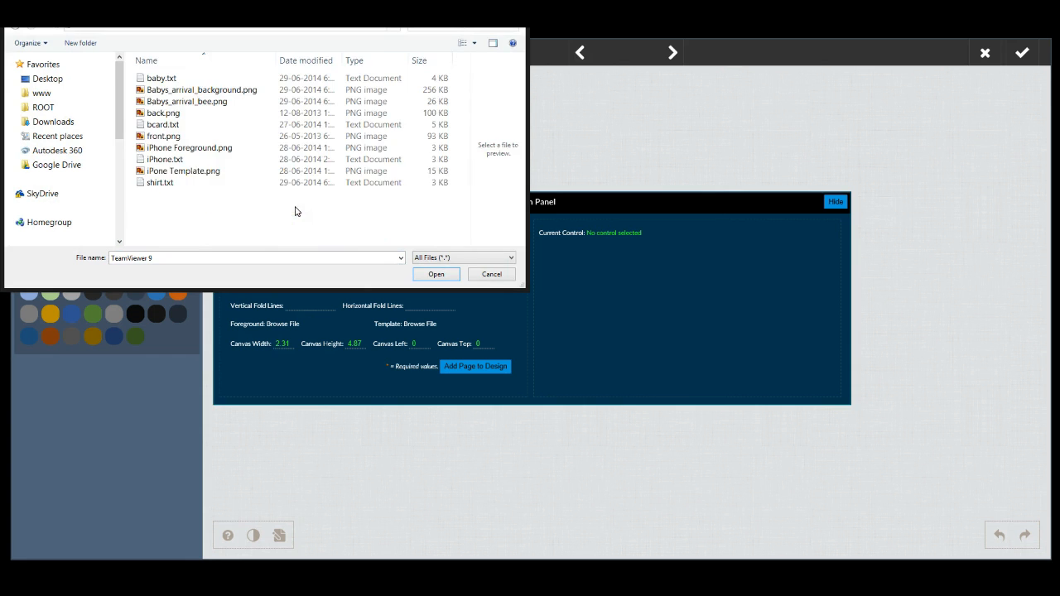
pyautogui.click(189, 148)
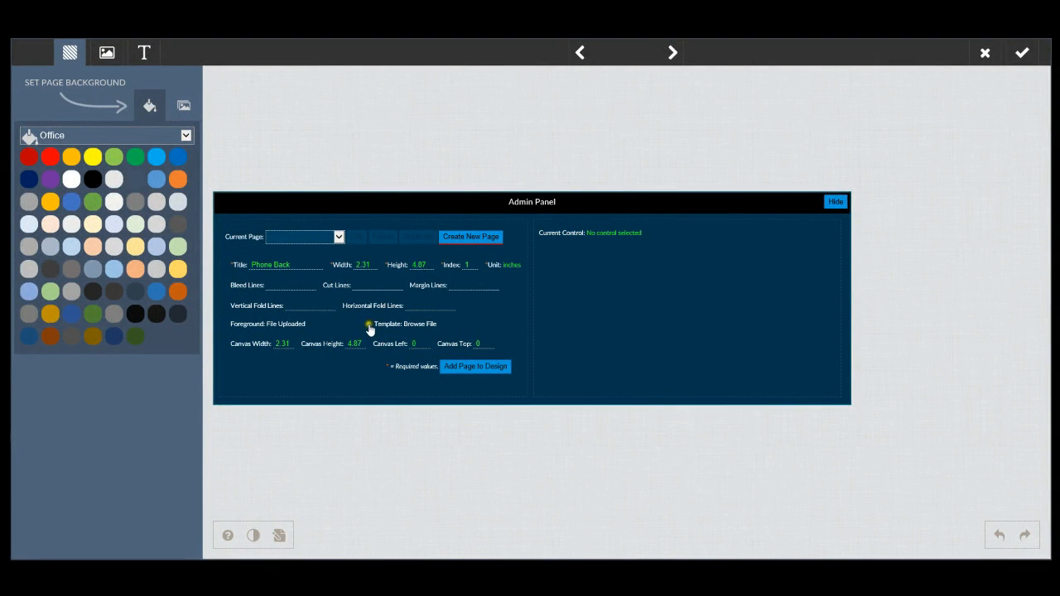
# Step: Upload "iPone Template.png" as the page's template, add the page to the design and hide the Admin Panel
pyautogui.click(417, 330)
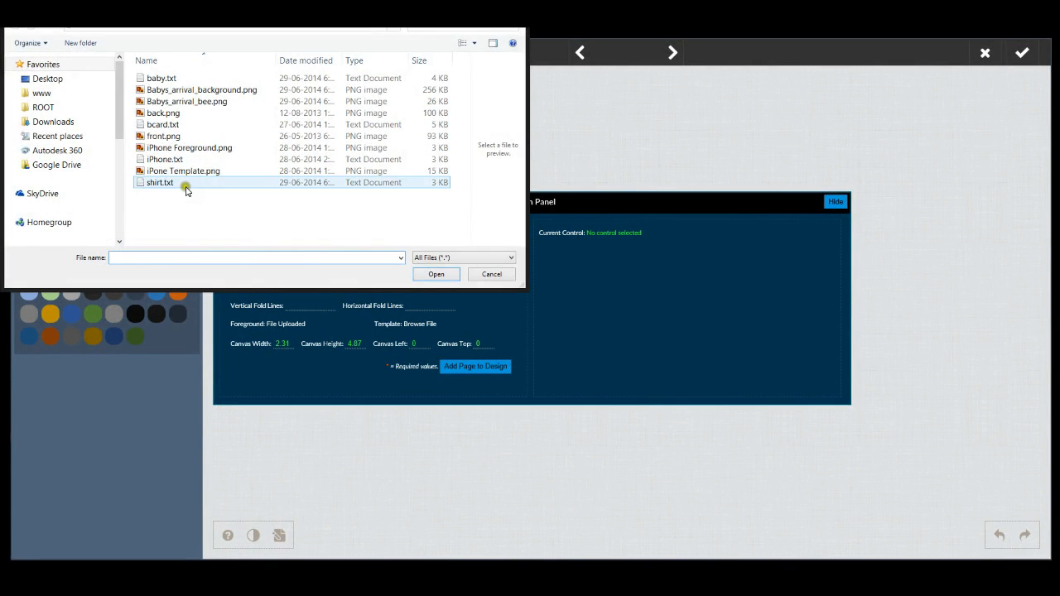
pyautogui.doubleClick(186, 172)
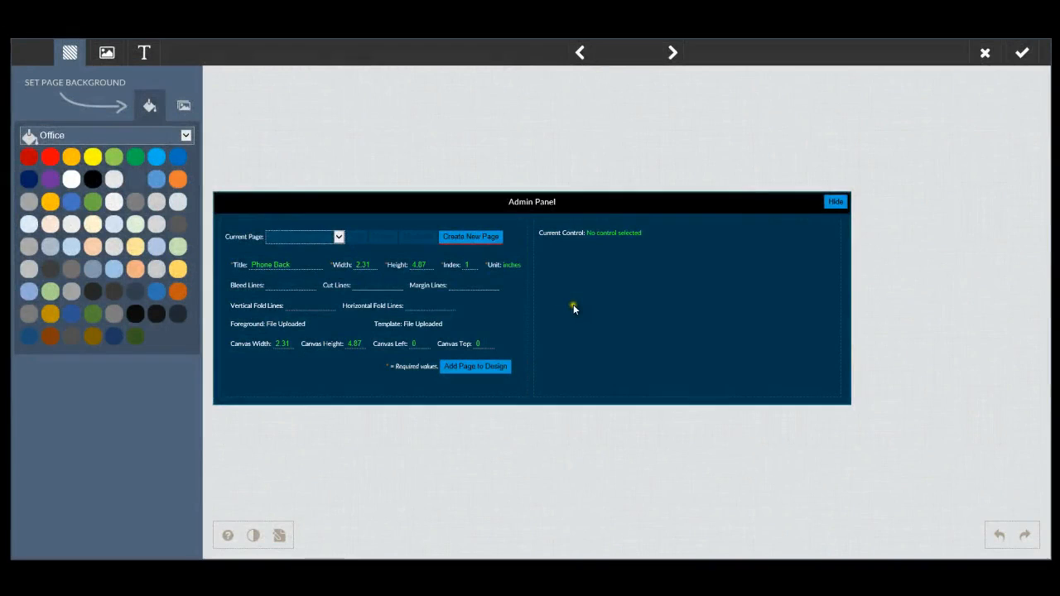
pyautogui.click(464, 370)
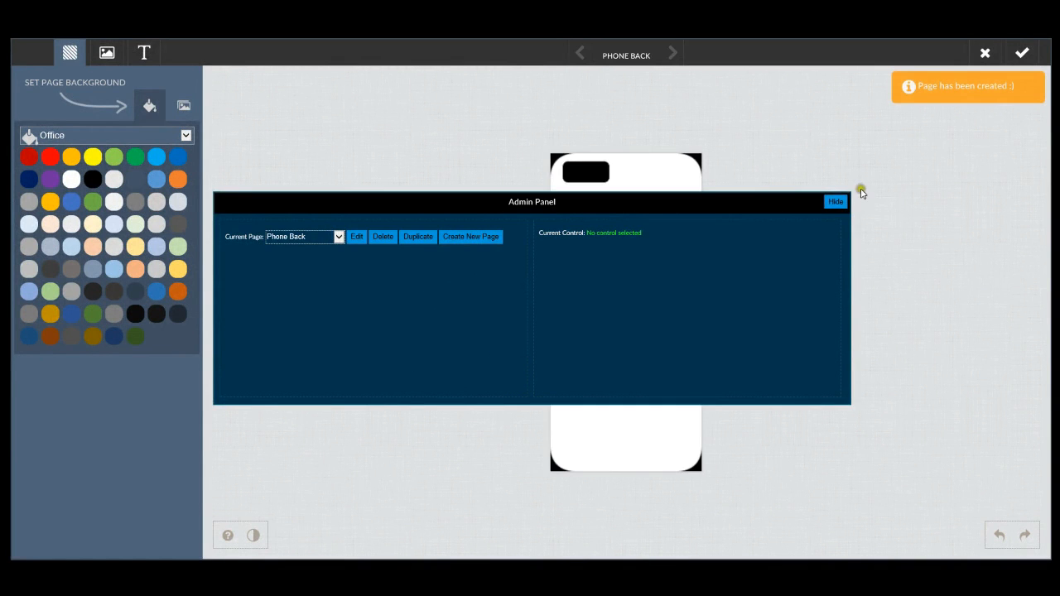
pyautogui.click(836, 203)
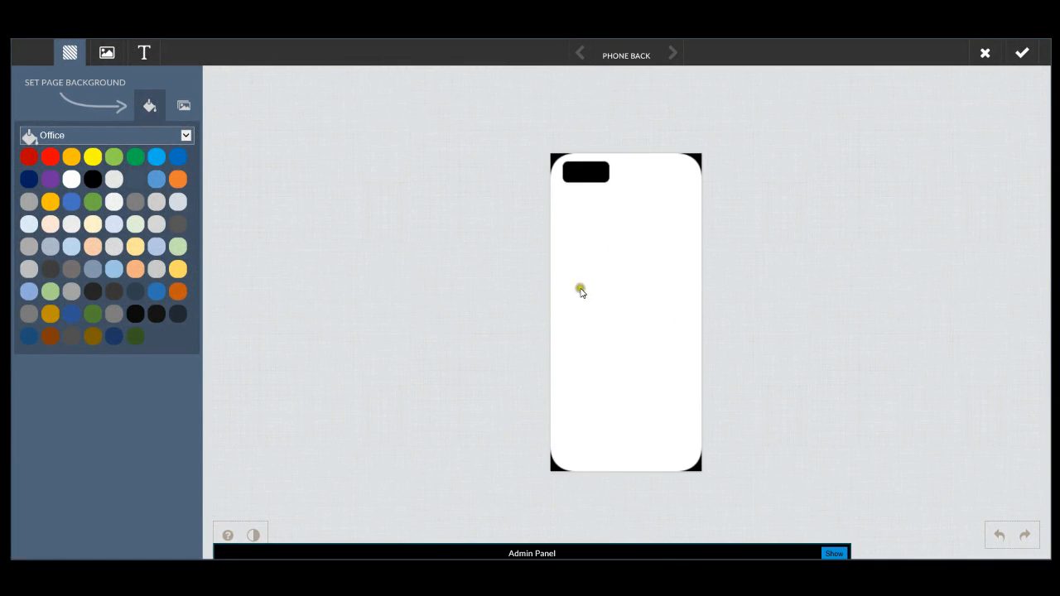
pyautogui.click(254, 535)
pyautogui.moveTo(290, 506)
pyautogui.mouseDown()
pyautogui.moveTo(234, 508)
pyautogui.moveTo(300, 507)
pyautogui.mouseUp()
# Step: Apply the red glowing hearts picture from the General category as the page background
pyautogui.click(184, 106)
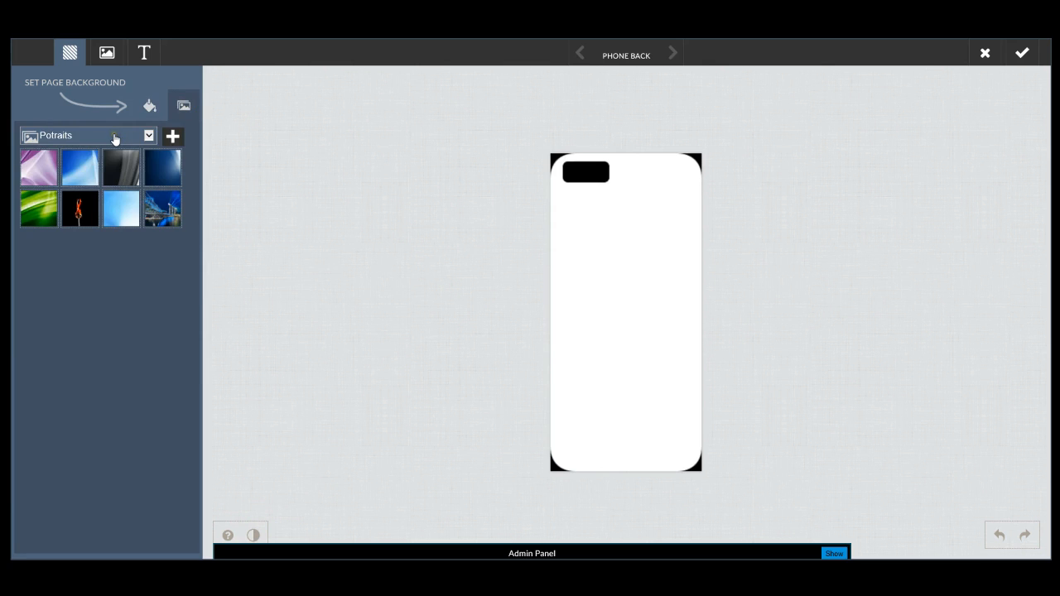
pyautogui.click(115, 137)
pyautogui.click(71, 160)
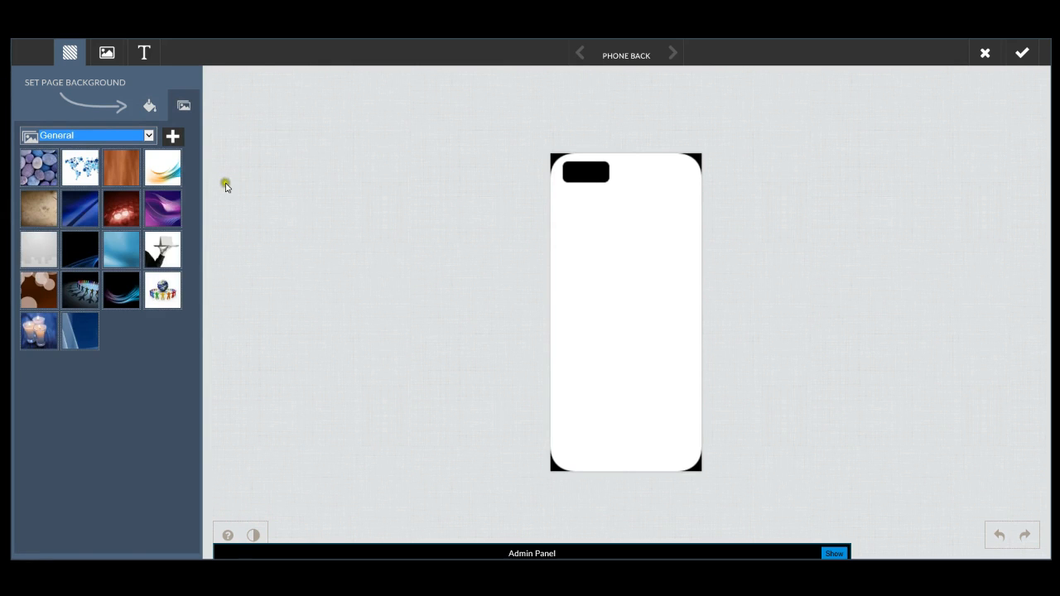
pyautogui.click(123, 212)
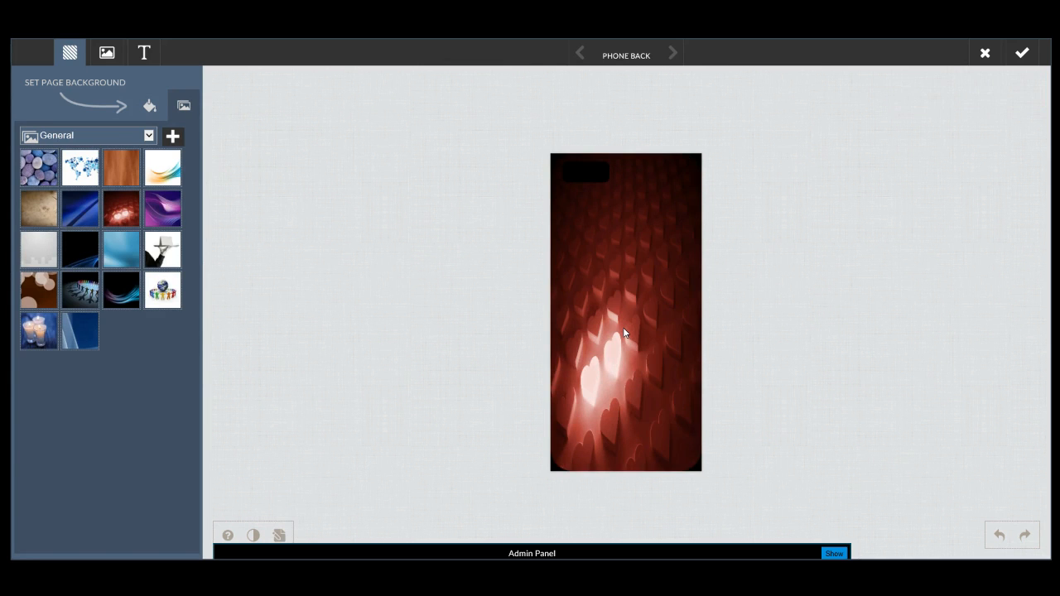
# Step: Crop the background picture at the canvas ratio around the two glowing hearts and save the edited image
pyautogui.moveTo(623, 327)
pyautogui.mouseDown()
pyautogui.moveTo(600, 323)
pyautogui.moveTo(582, 421)
pyautogui.mouseUp()
pyautogui.click(279, 537)
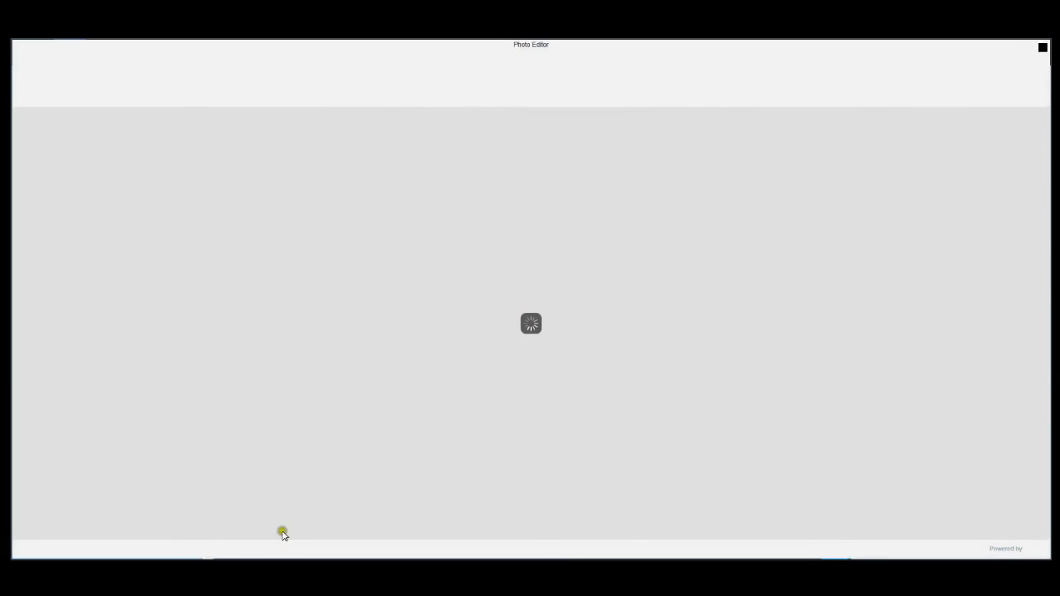
pyautogui.moveTo(573, 372); pyautogui.dragTo(504, 379)
pyautogui.click(559, 300)
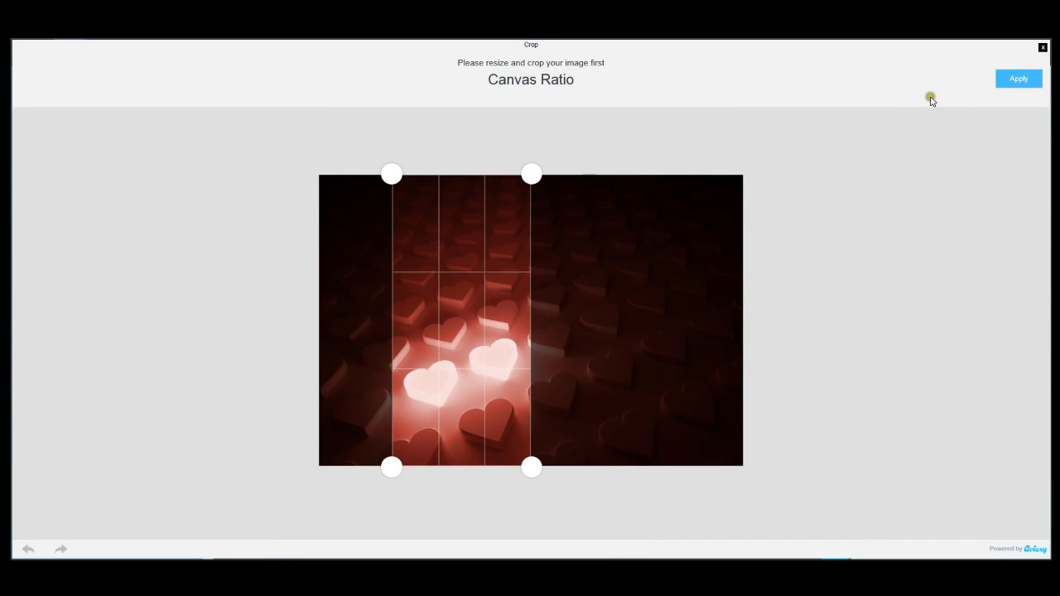
pyautogui.click(1015, 80)
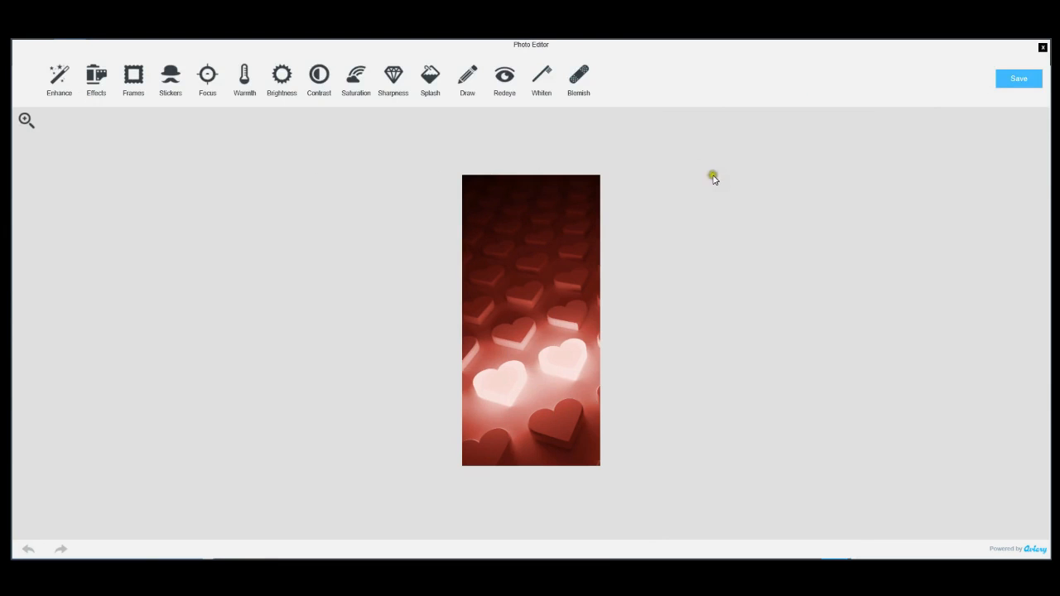
pyautogui.click(1014, 79)
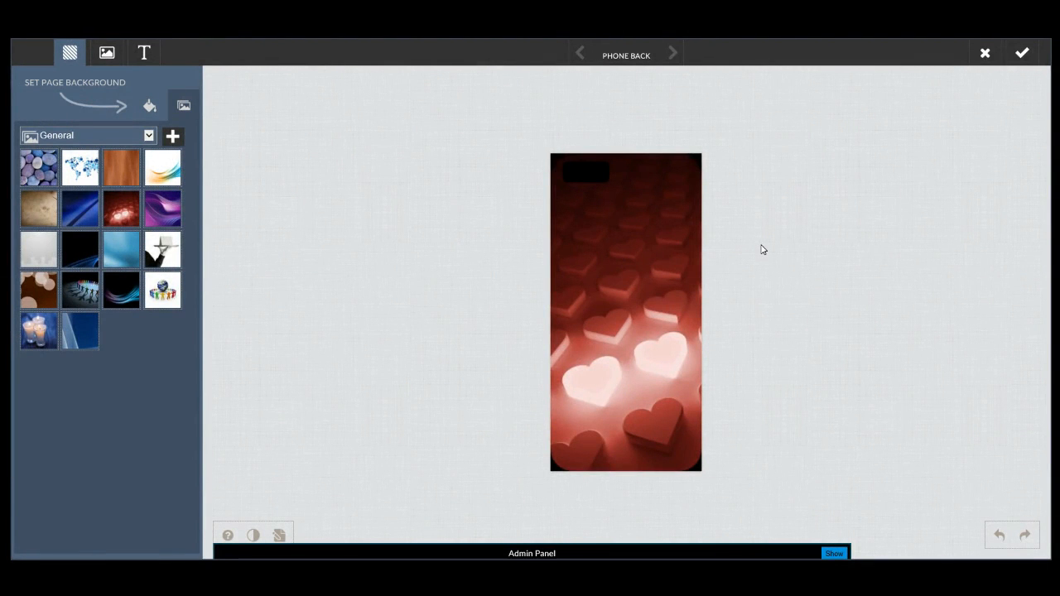
pyautogui.click(772, 246)
# Step: Add a text object across the upper half of the phone case and color it white
pyautogui.click(142, 52)
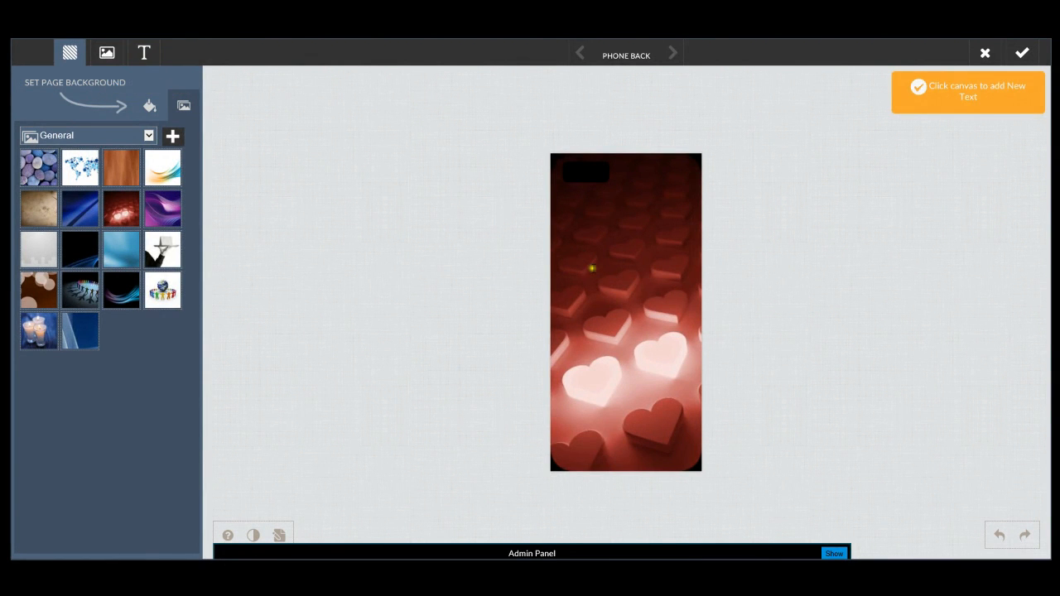
pyautogui.click(593, 255)
pyautogui.moveTo(643, 265); pyautogui.dragTo(613, 265)
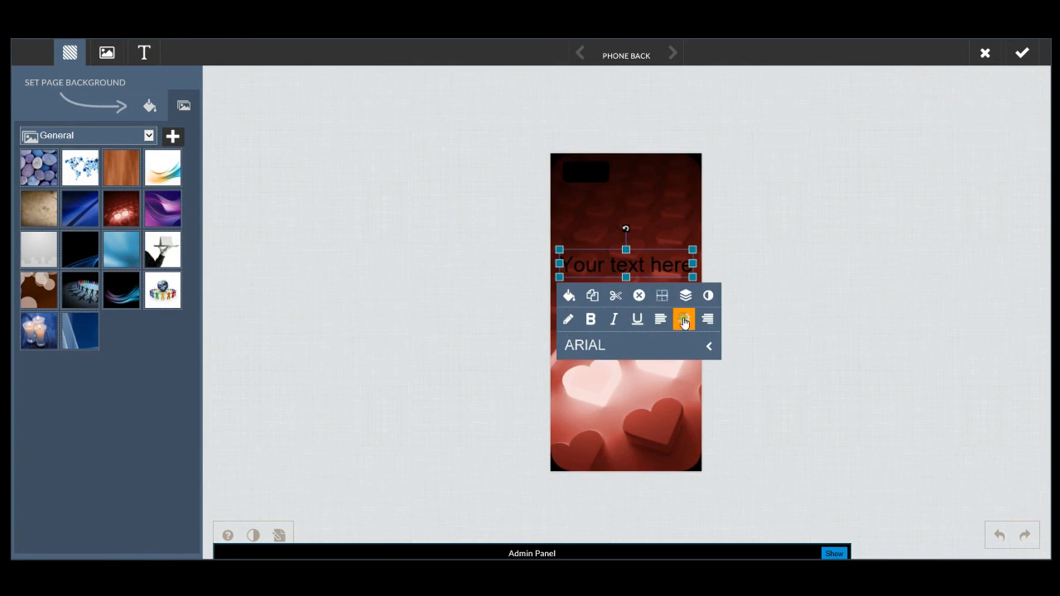
pyautogui.click(569, 296)
pyautogui.click(445, 257)
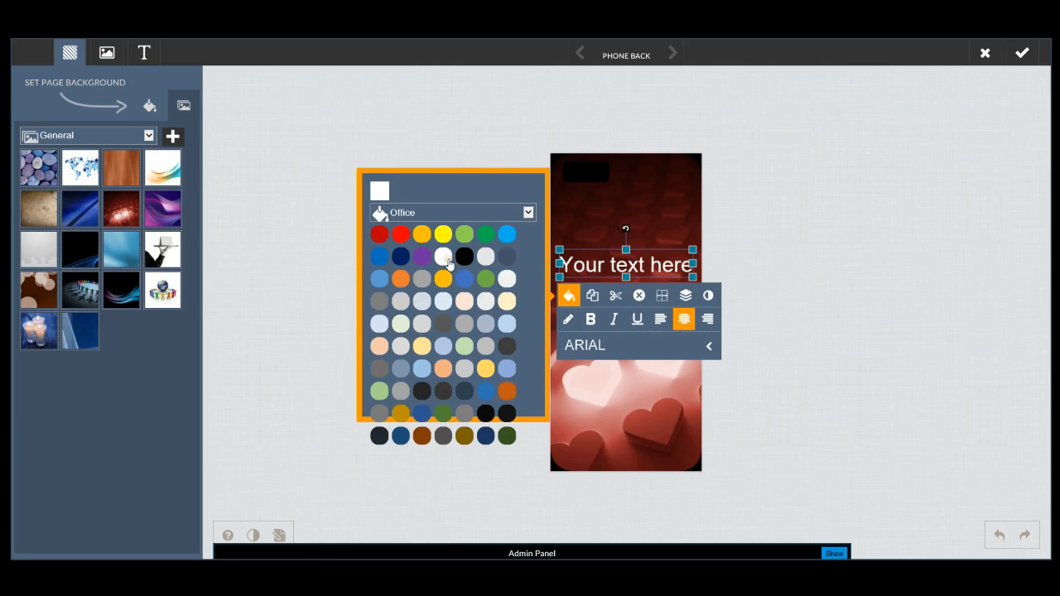
# Step: Replace the placeholder text on the case with "forever with you..."
pyautogui.click(633, 264)
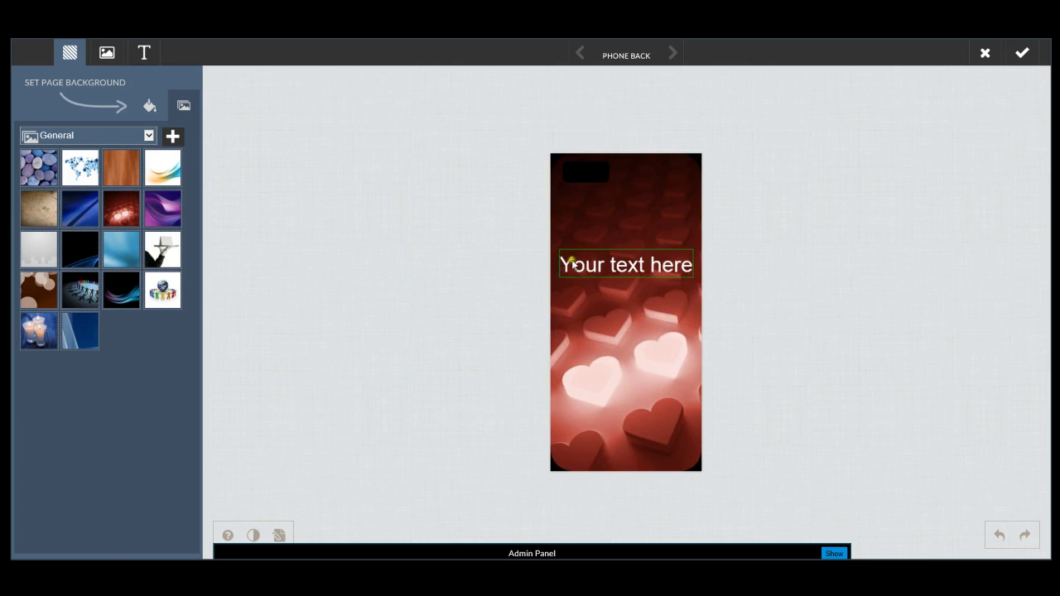
pyautogui.moveTo(563, 263); pyautogui.dragTo(691, 267)
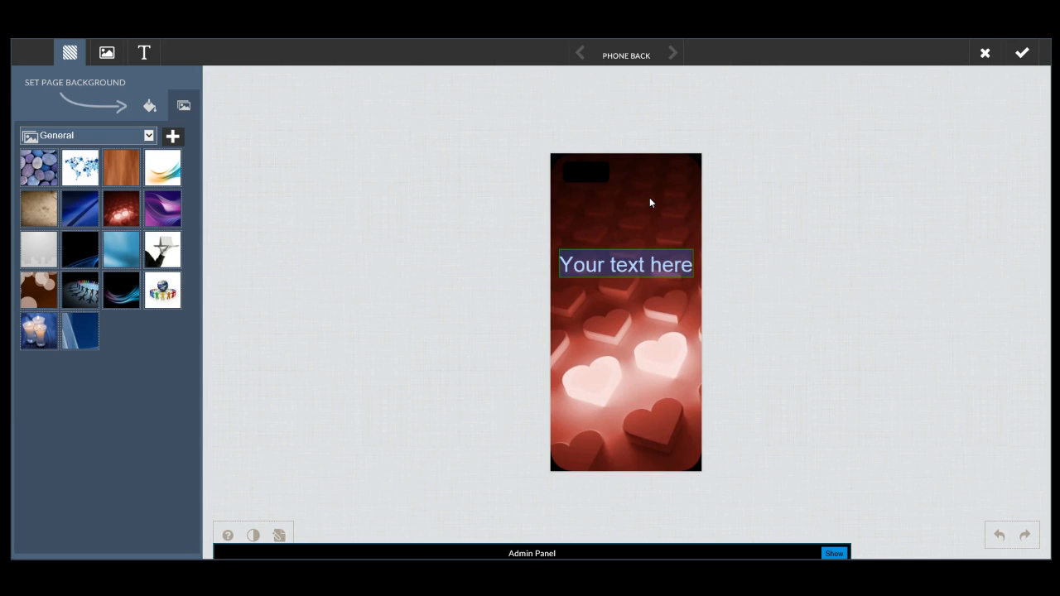
pyautogui.write('forever with yu')
pyautogui.press('BackSpace')
pyautogui.write('ou..')
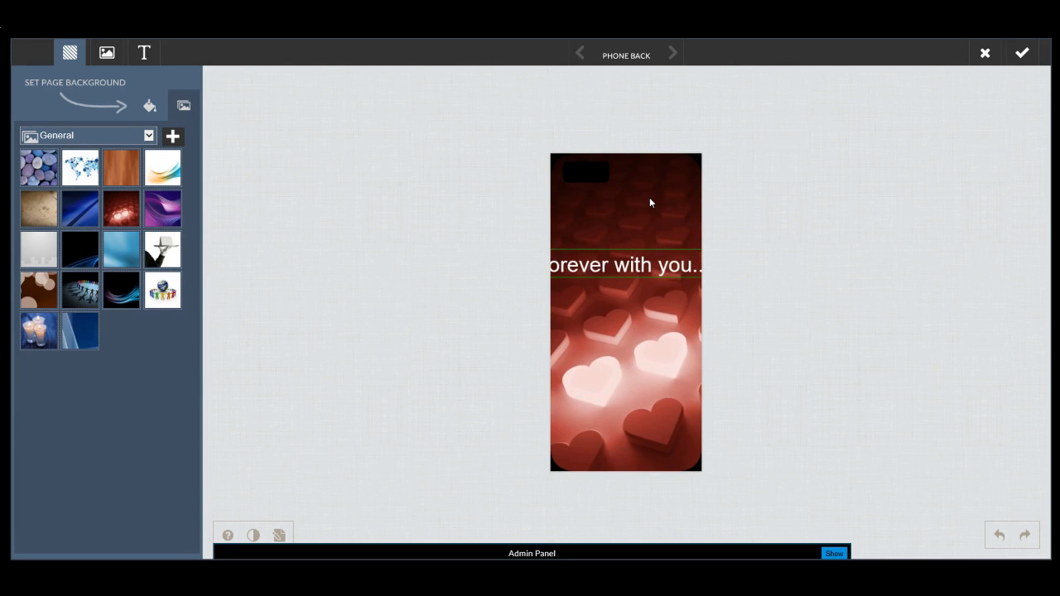
# Step: Shrink the text to fit the case width, tilt it upward to the right and place it below the camera cutout
pyautogui.moveTo(623, 265); pyautogui.dragTo(645, 280)
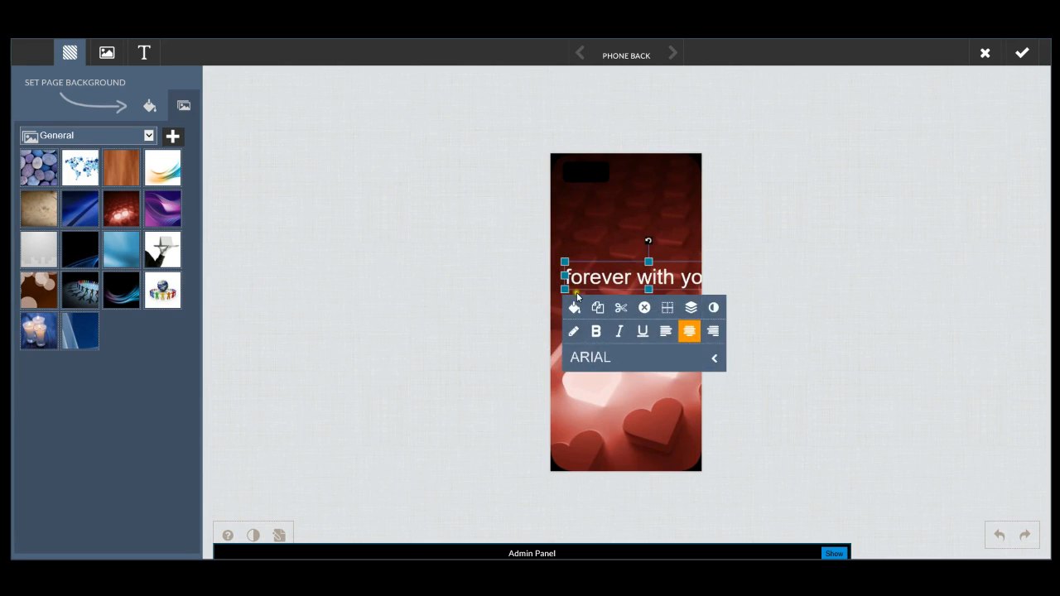
pyautogui.moveTo(566, 290); pyautogui.dragTo(593, 279)
pyautogui.moveTo(625, 244); pyautogui.dragTo(638, 214)
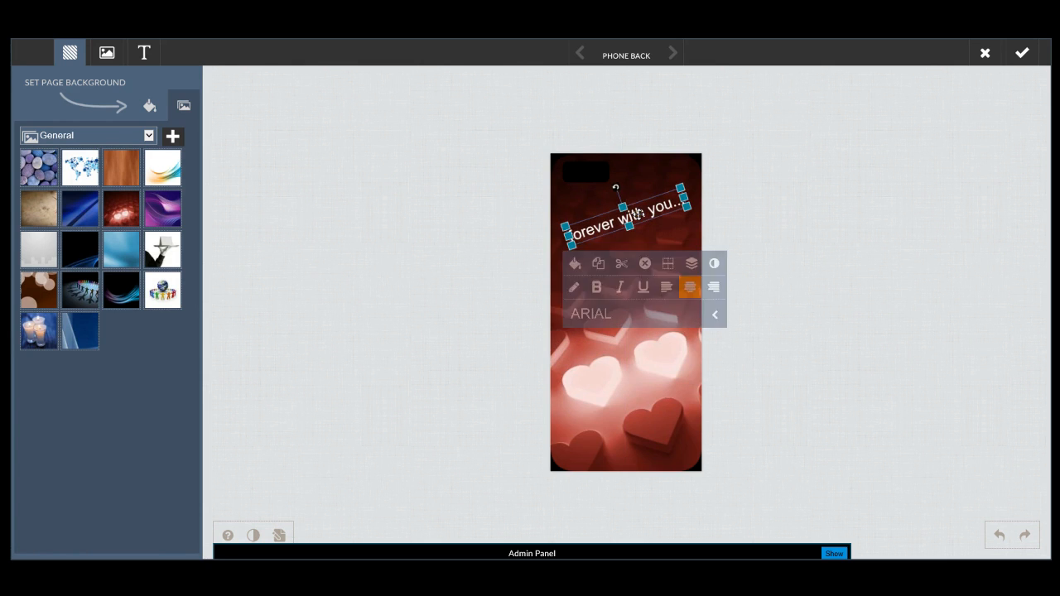
# Step: Try the Comic Neue font on the tilted text, and settle on BPREPLAY as its font
pyautogui.click(618, 311)
pyautogui.moveTo(550, 263); pyautogui.dragTo(550, 276)
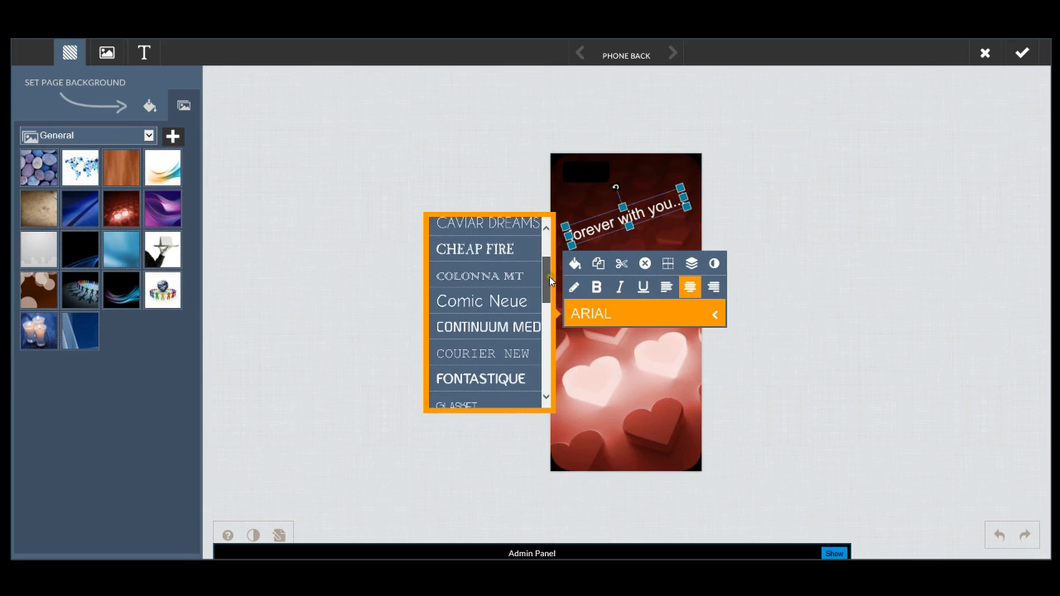
pyautogui.click(524, 305)
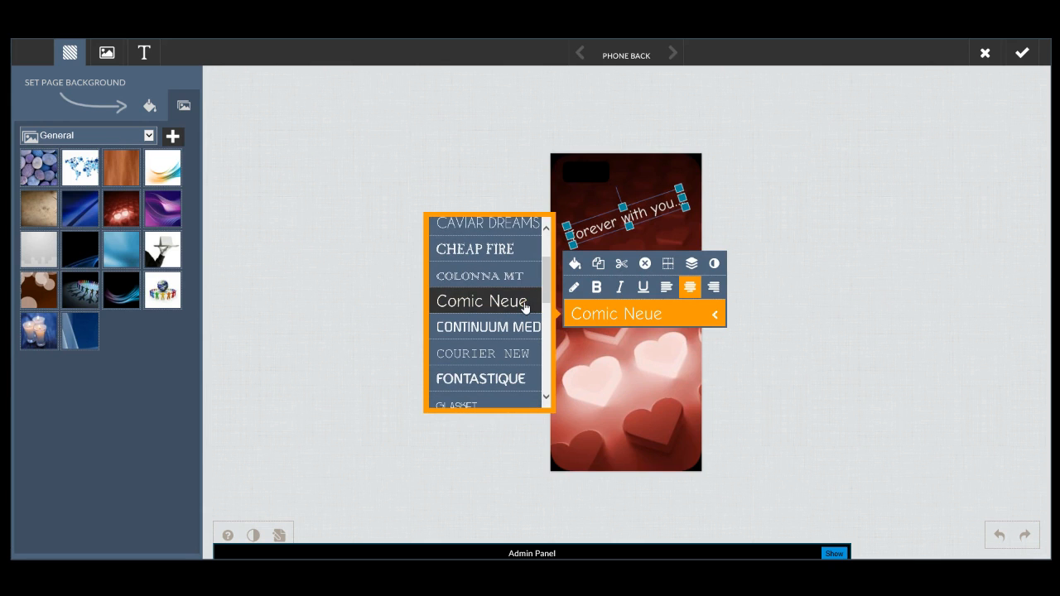
pyautogui.moveTo(546, 280); pyautogui.dragTo(548, 255)
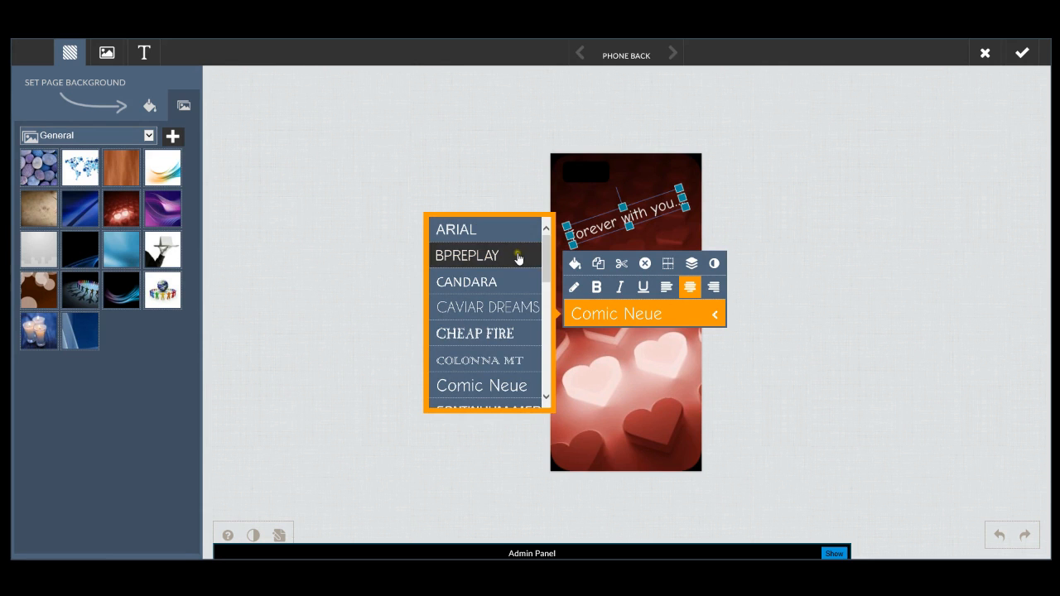
pyautogui.click(518, 256)
pyautogui.click(650, 240)
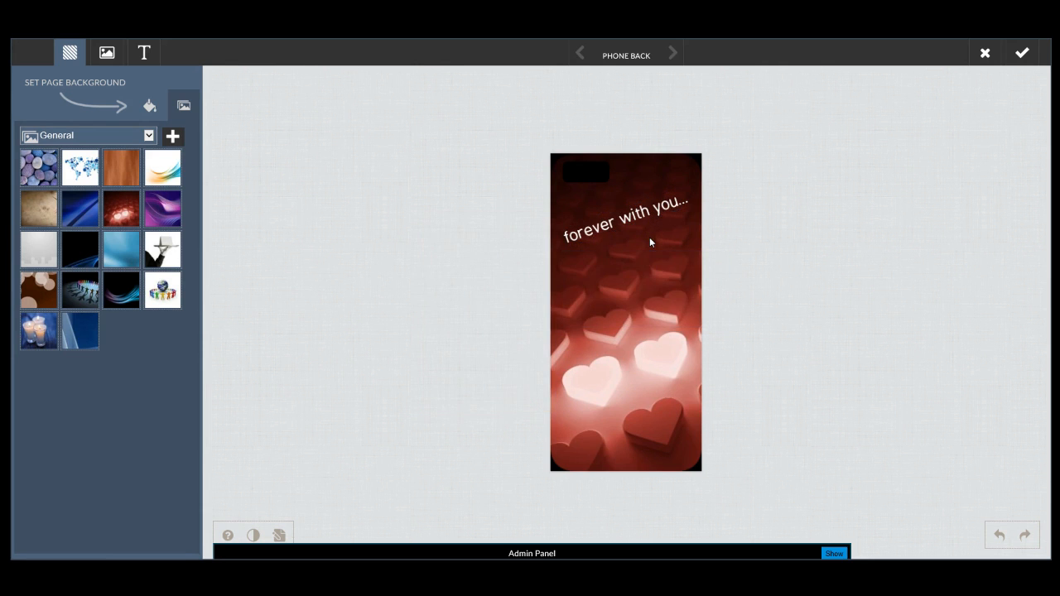
# Step: Make the "forever with you..." text italic and deselect it
pyautogui.click(642, 232)
pyautogui.click(616, 288)
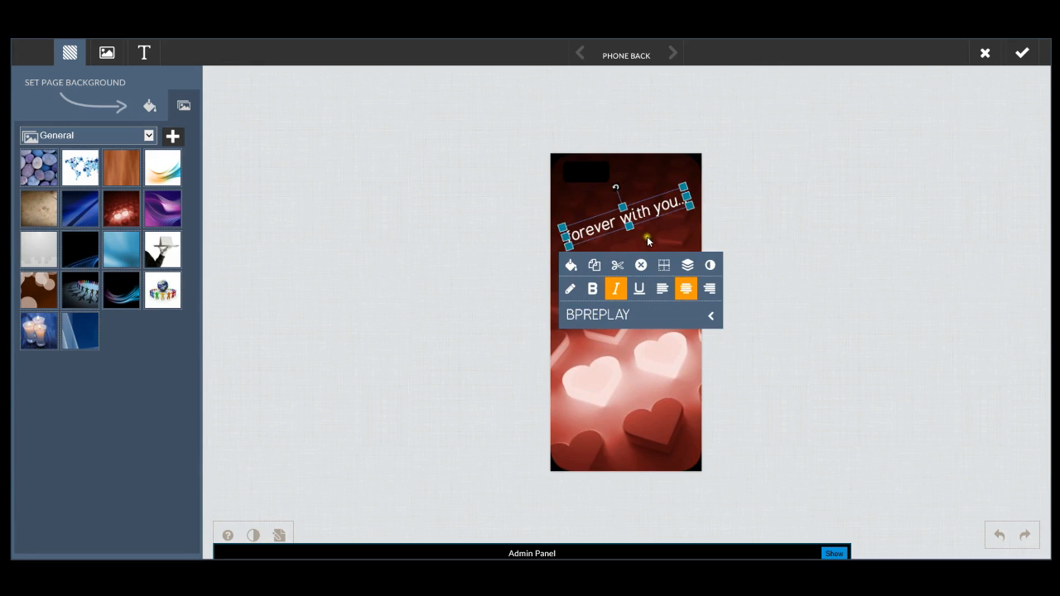
pyautogui.click(669, 236)
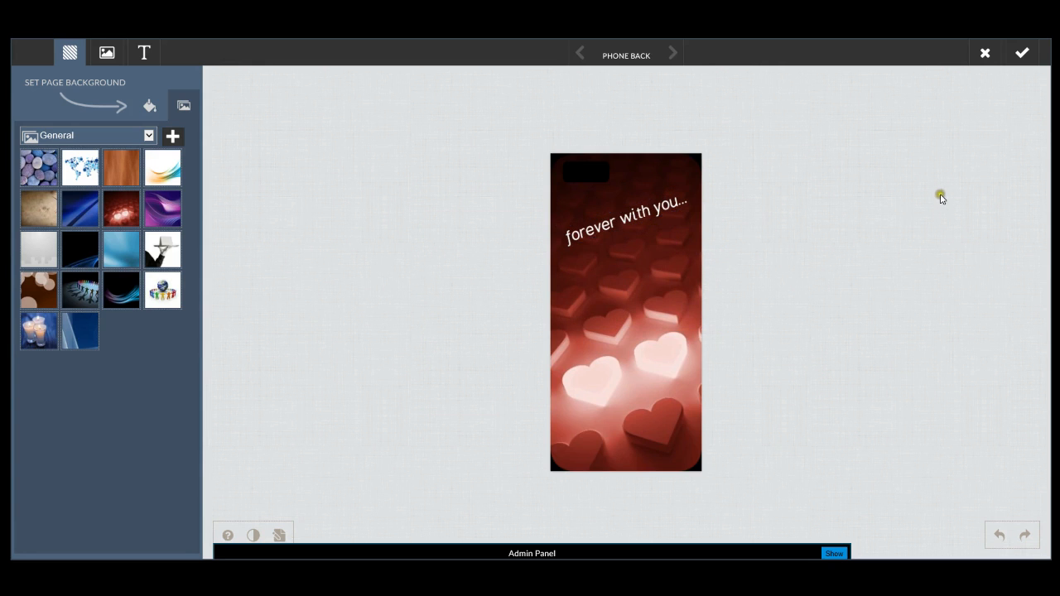
# Step: Preview the finished phone case design and submit it for saving
pyautogui.click(1023, 55)
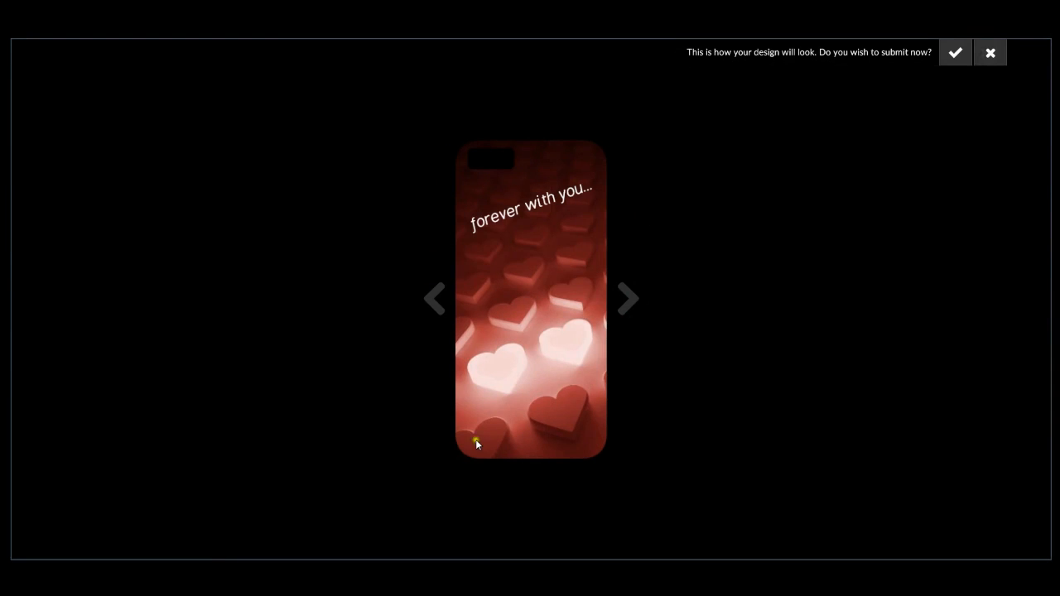
pyautogui.click(955, 55)
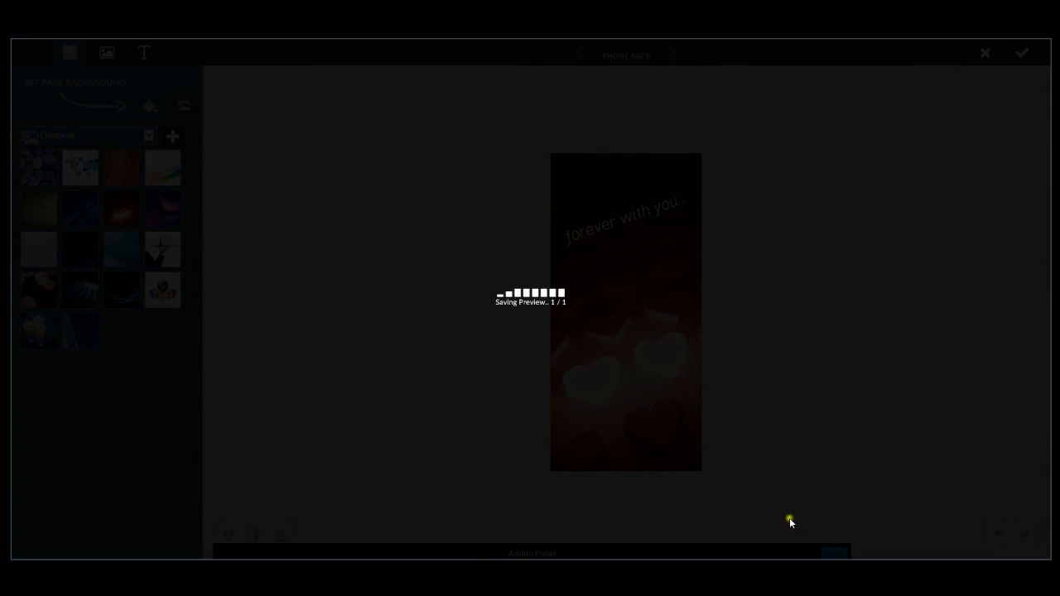